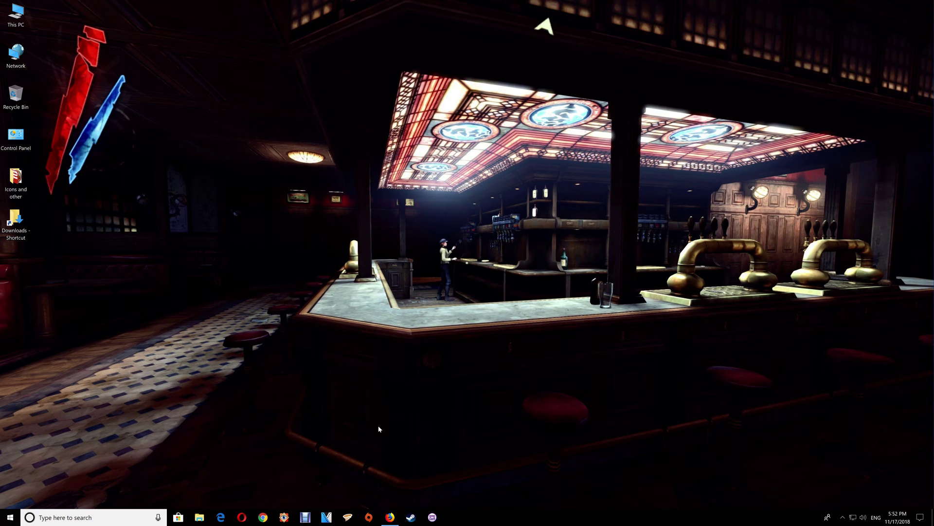
Step: Compare the mod's Nexus Mods page with its ModDB page, then return to Nexus
click(390, 517)
scroll(261, 124, up, 3)
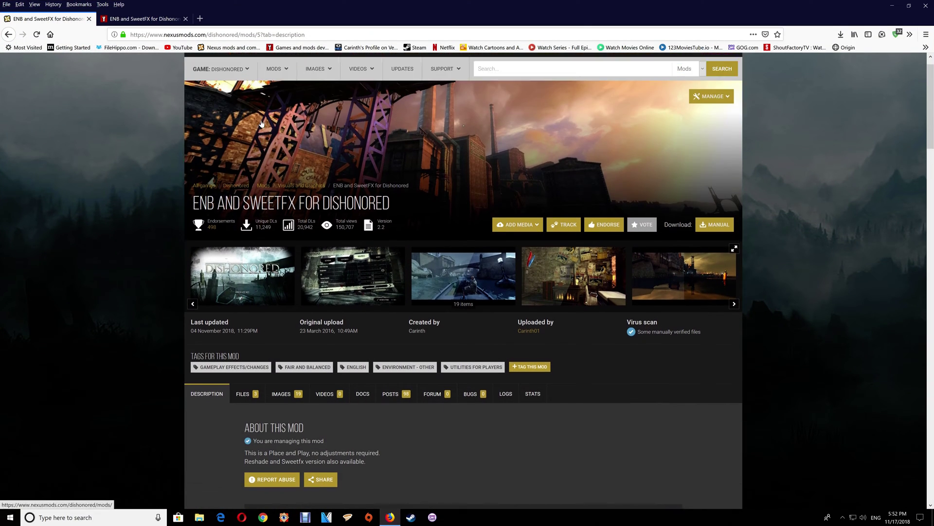
click(142, 19)
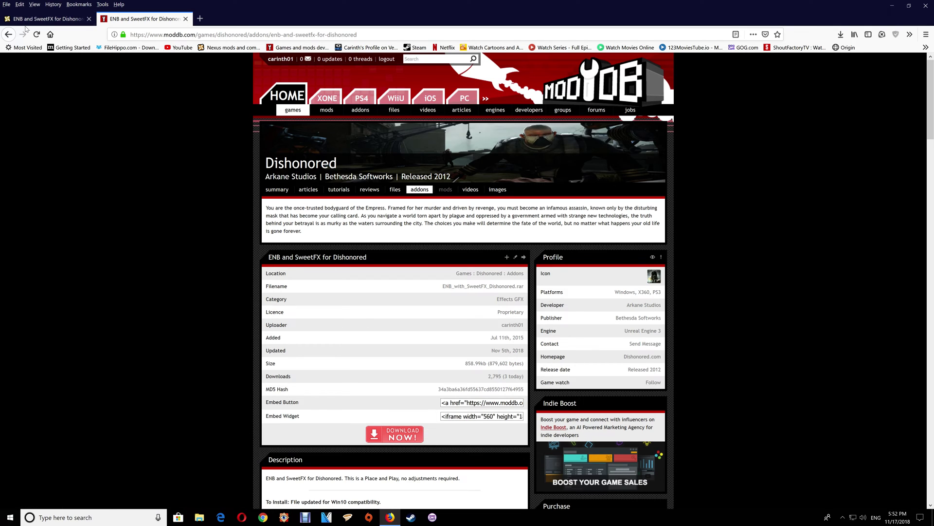
click(48, 18)
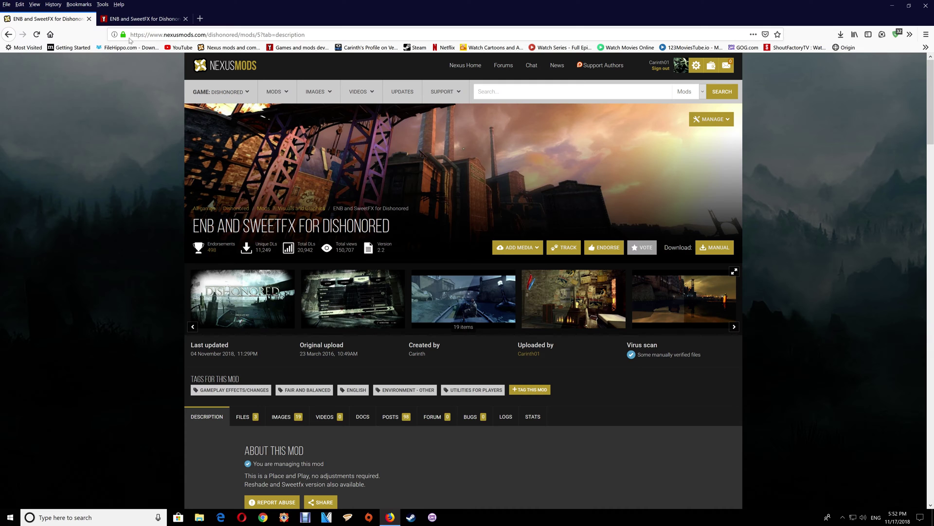
Step: Check the mod's Files list and open the downloaded ENB with SweetFX .rar in WinRAR
click(255, 419)
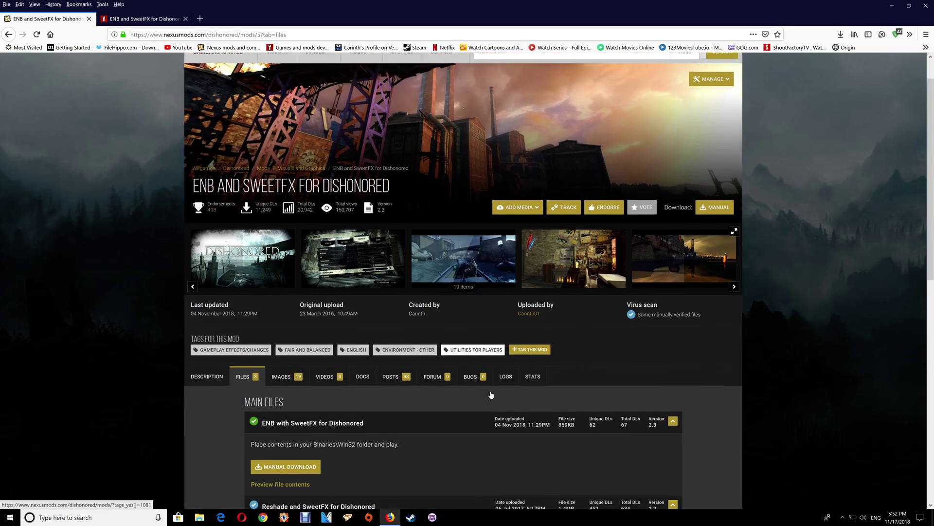
scroll(493, 390, down, 3)
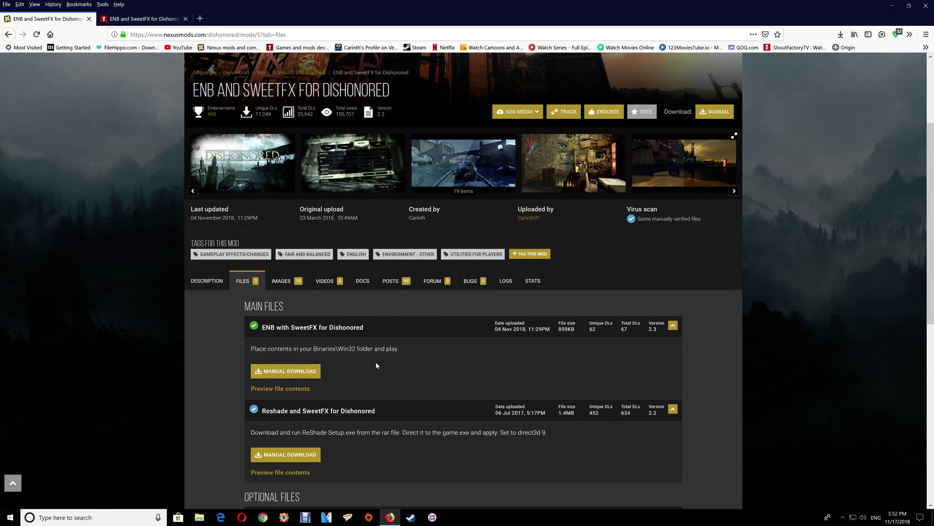
scroll(778, 238, up, 3)
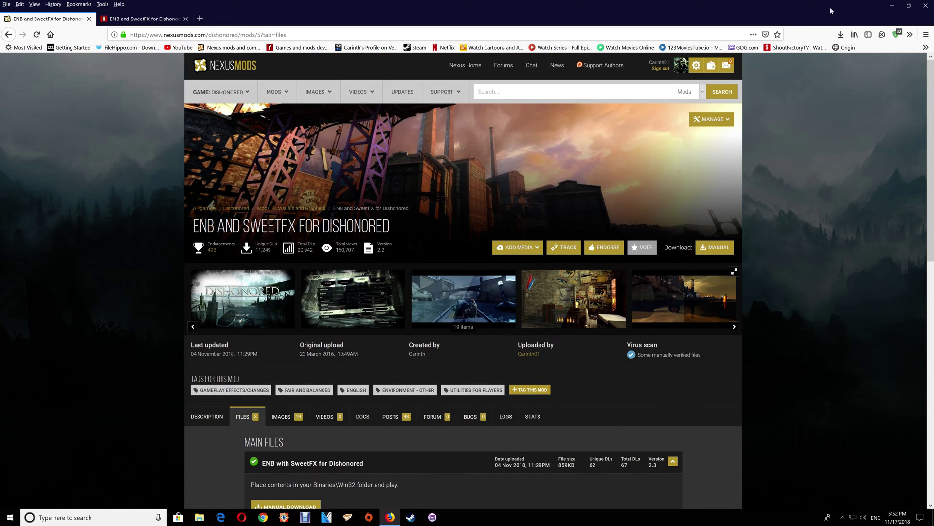
click(841, 34)
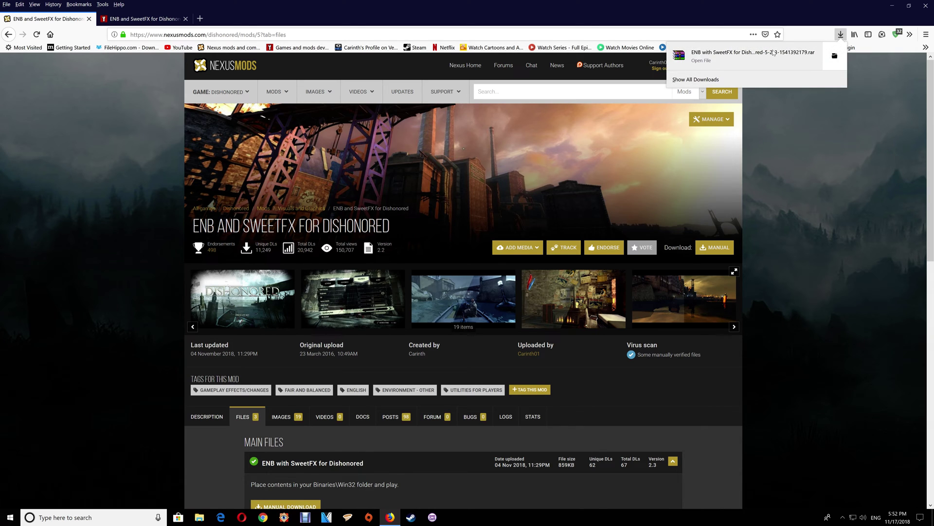
click(773, 52)
Step: Dismiss WinRAR's licence reminder, move the archive window top right, and show Steam's library
click(892, 6)
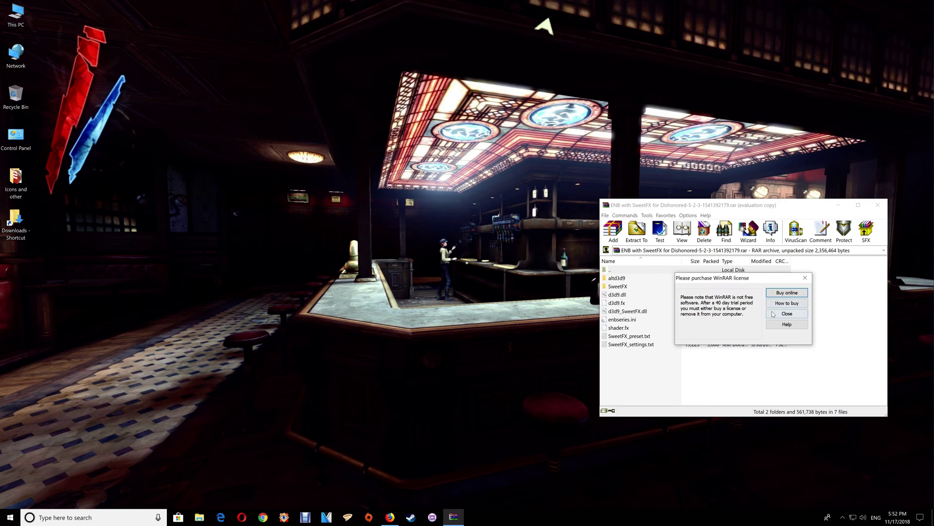
click(786, 313)
drag(801, 208, 839, 13)
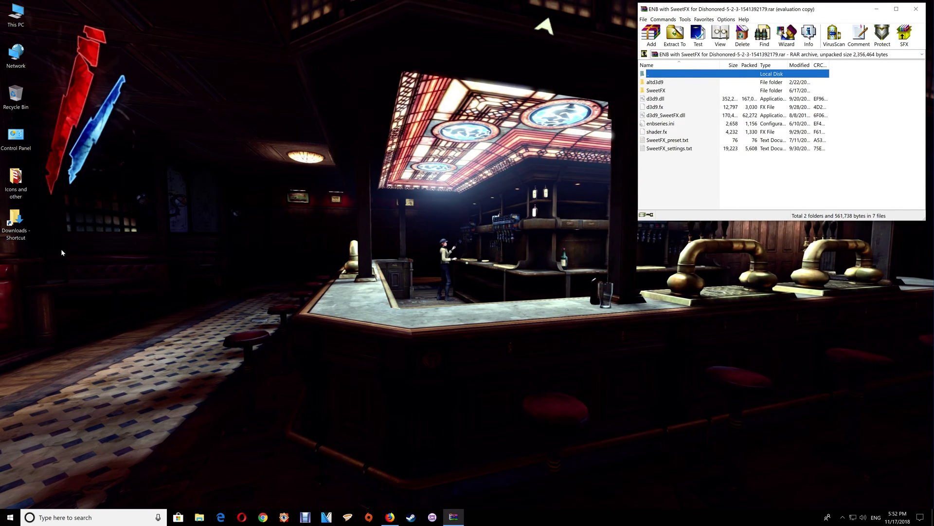
click(411, 519)
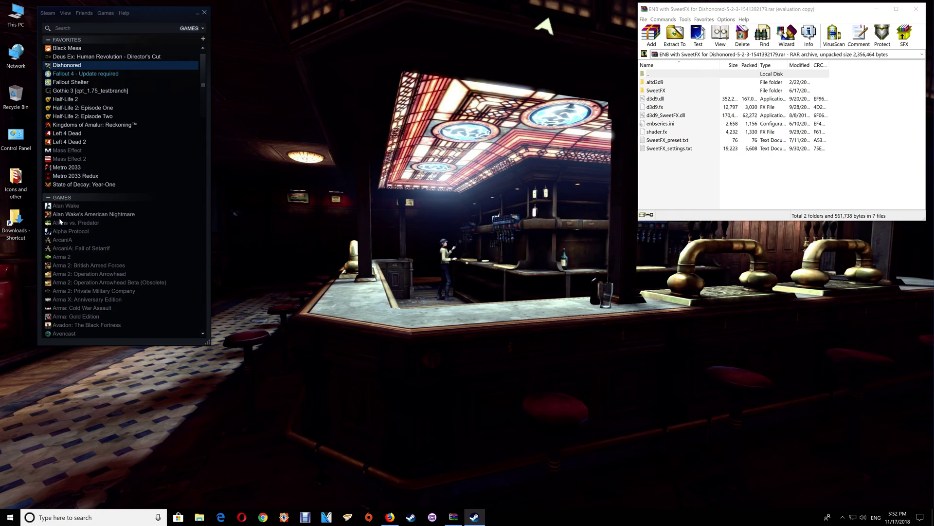
right_click(78, 67)
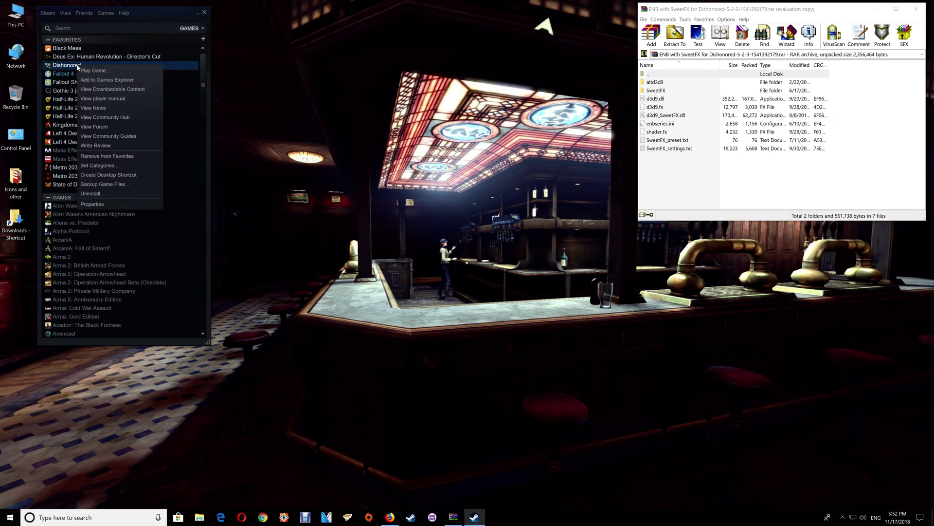
click(114, 202)
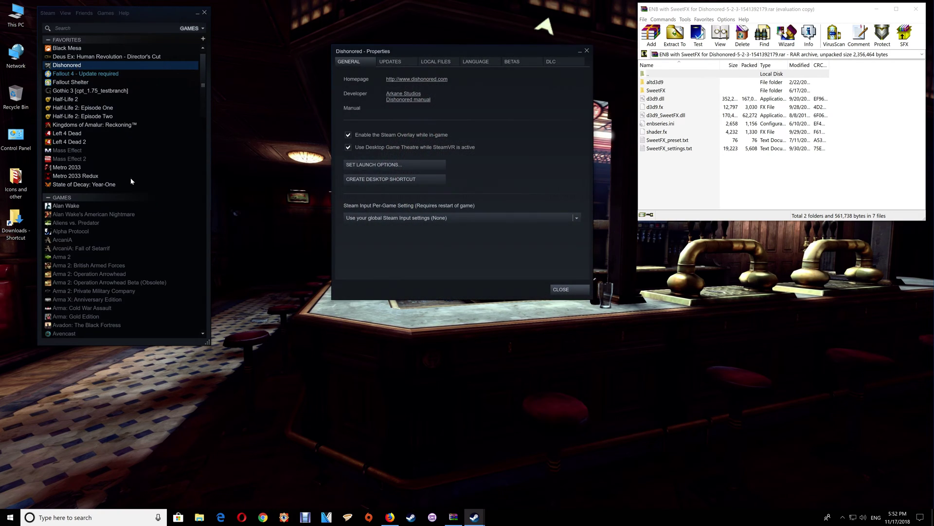
click(428, 63)
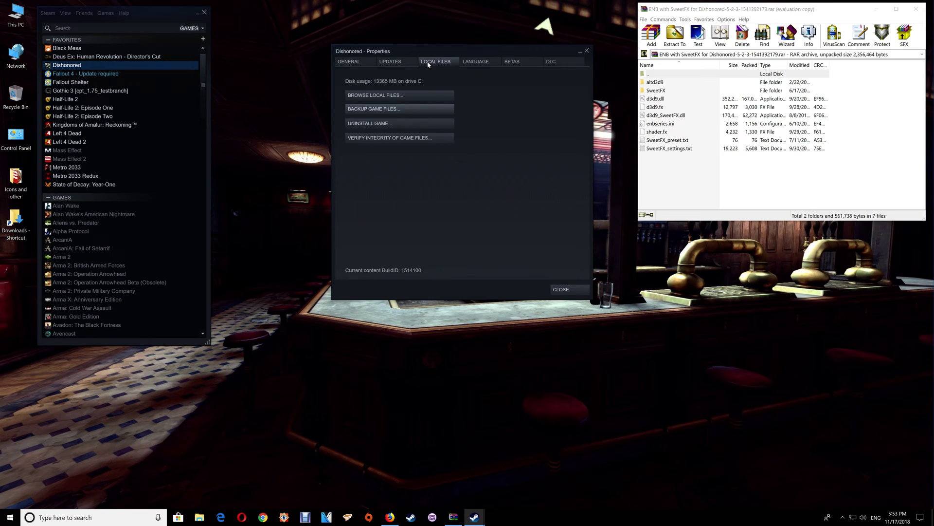
click(398, 96)
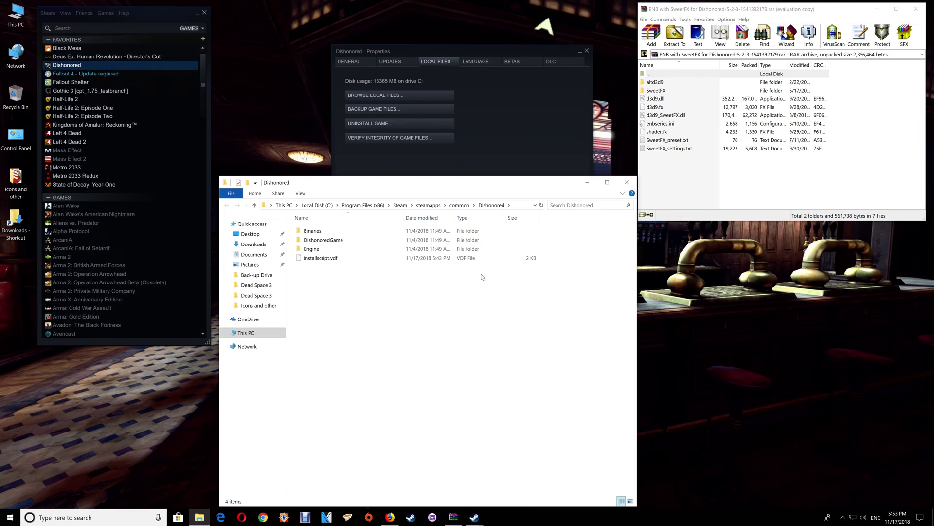
double_click(312, 231)
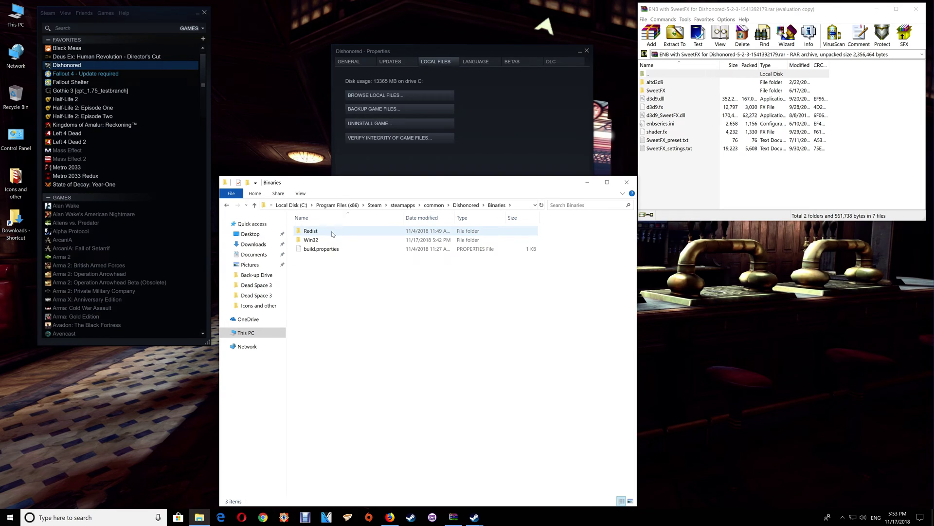
double_click(327, 239)
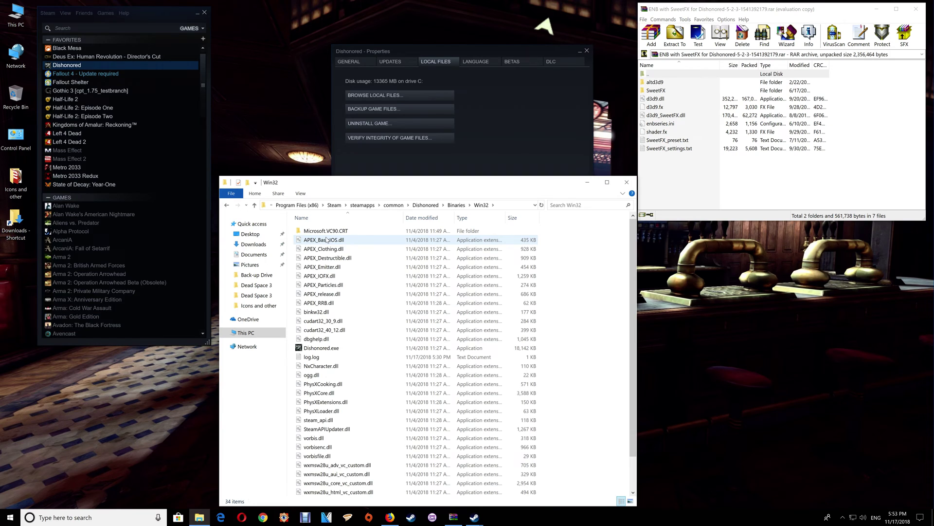
click(621, 185)
click(587, 51)
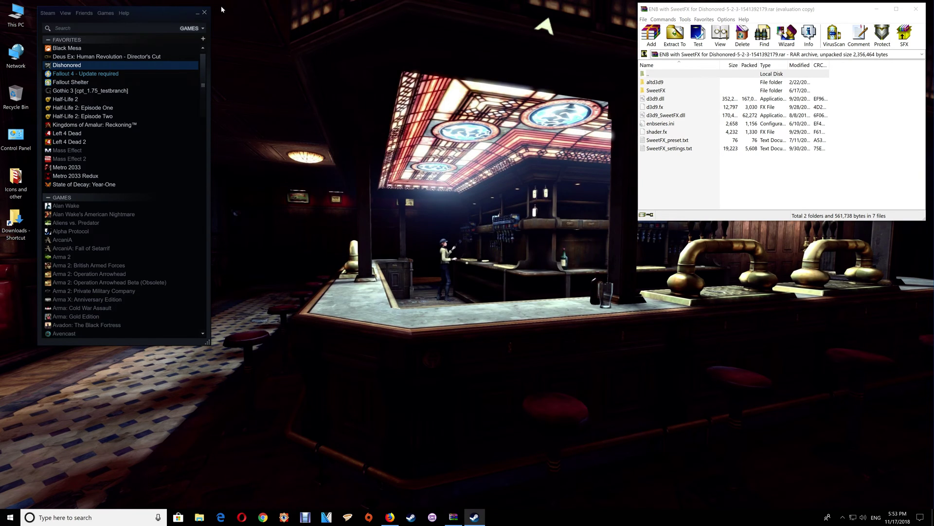
Step: Close Steam and browse to C:\Program Files (x86)\Steam\steamapps\common\Dishonored\Binaries\Win32
click(204, 12)
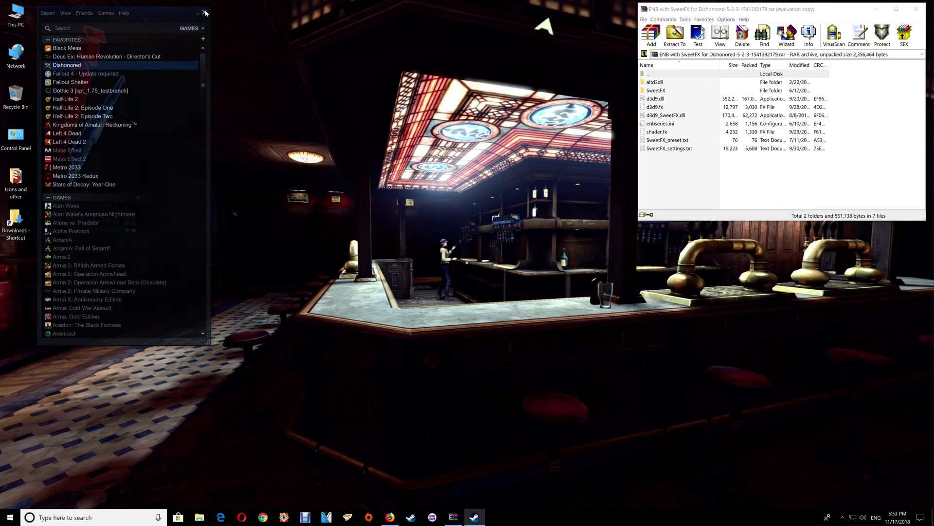
double_click(16, 15)
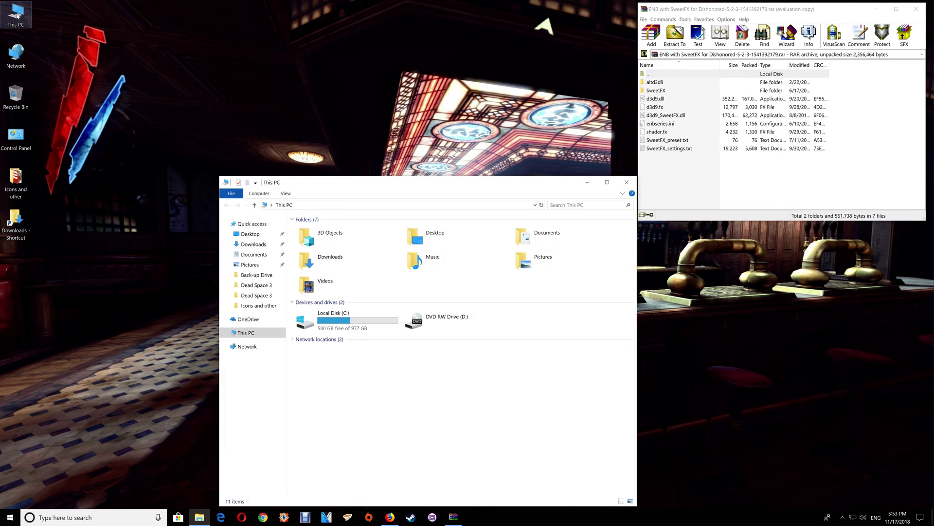
double_click(340, 323)
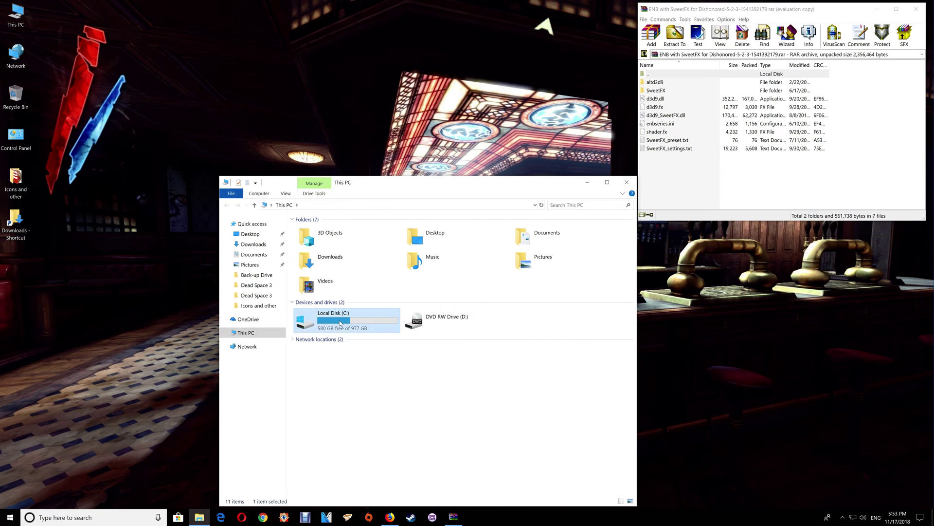
double_click(339, 296)
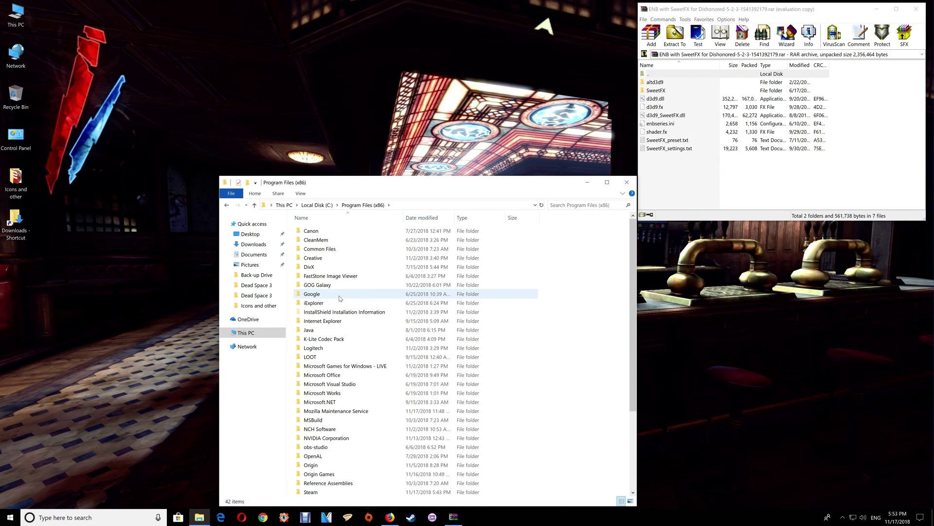
scroll(341, 382, down, 3)
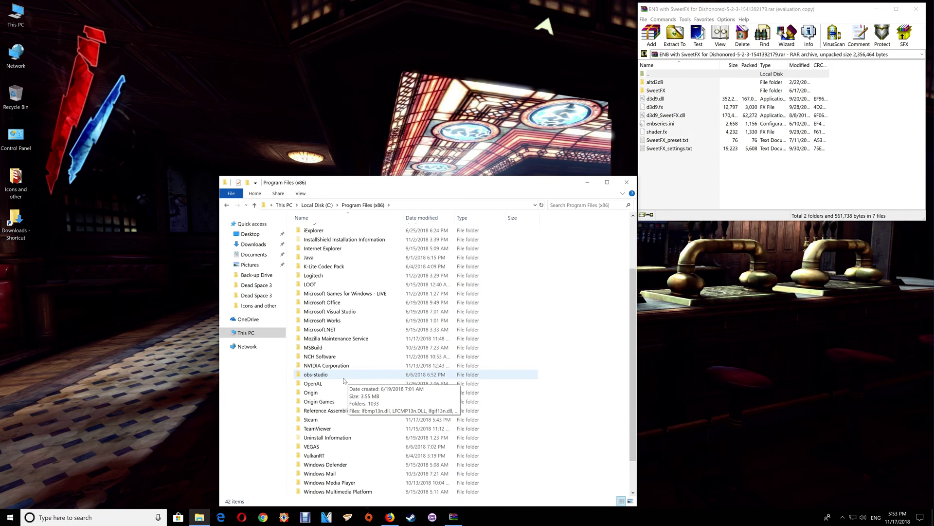
double_click(318, 419)
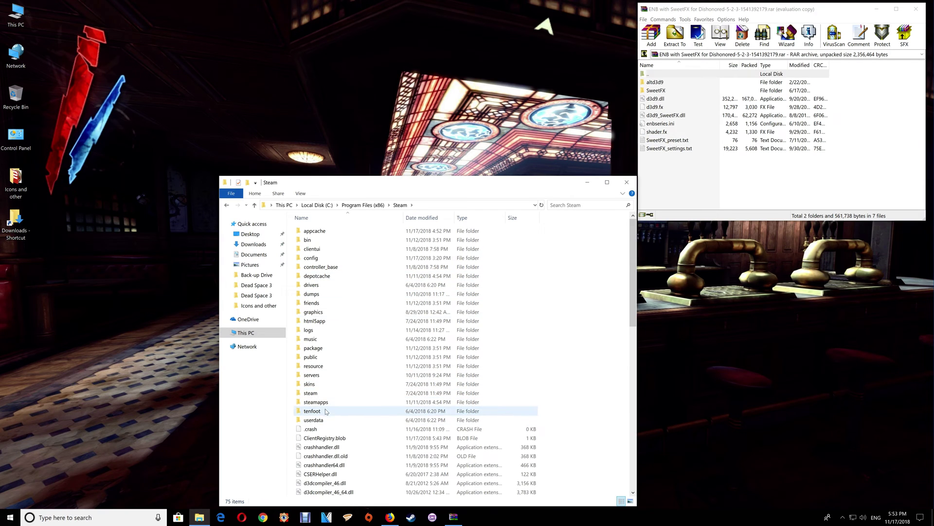
double_click(322, 402)
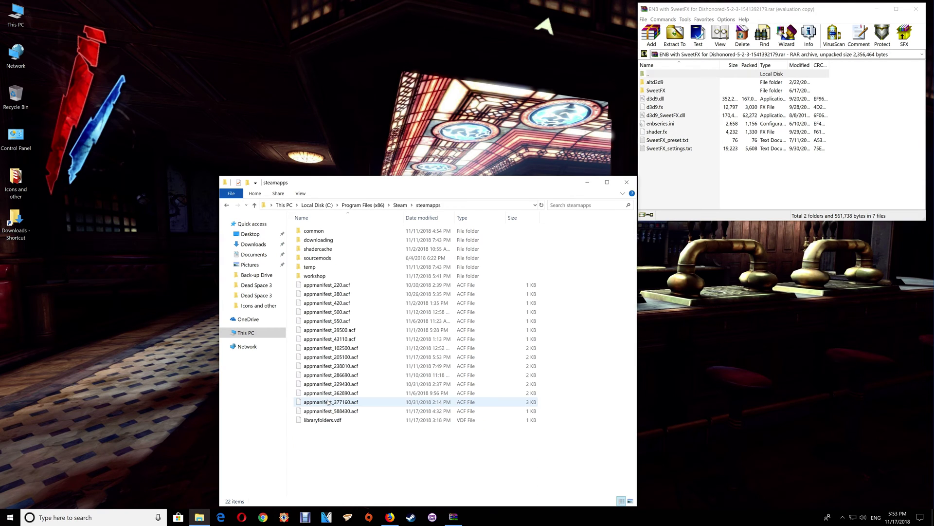
double_click(340, 232)
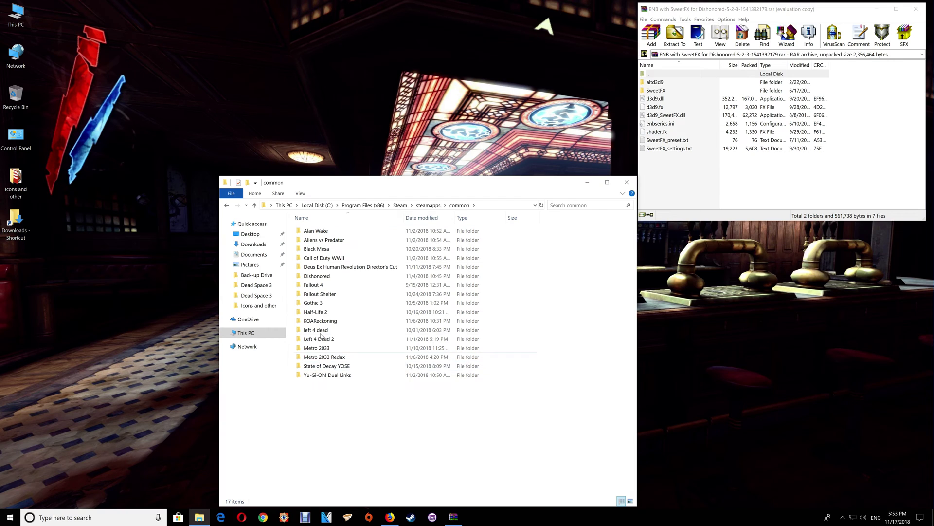
double_click(334, 278)
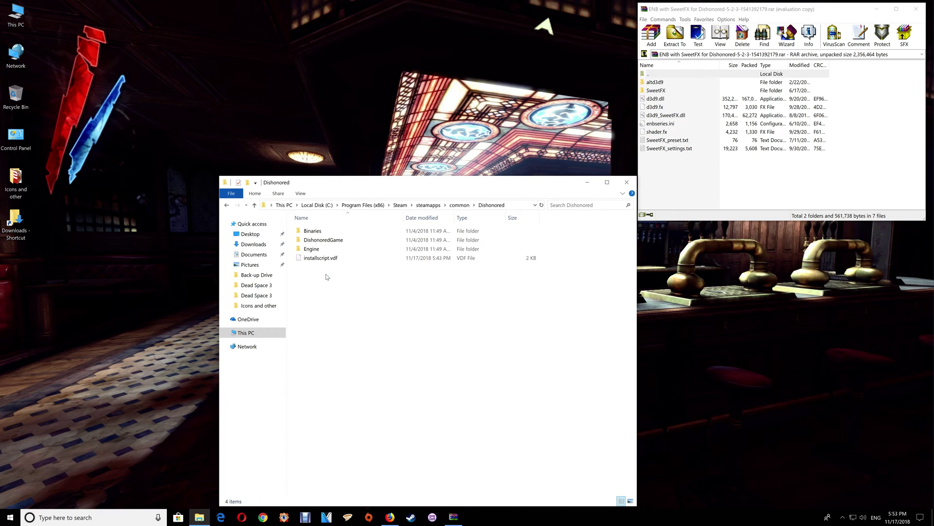
click(322, 232)
double_click(322, 232)
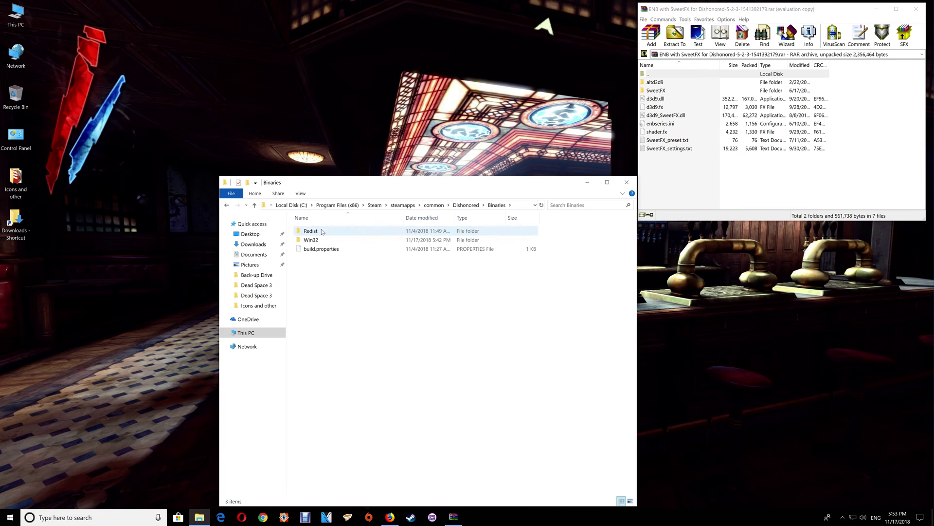
double_click(317, 240)
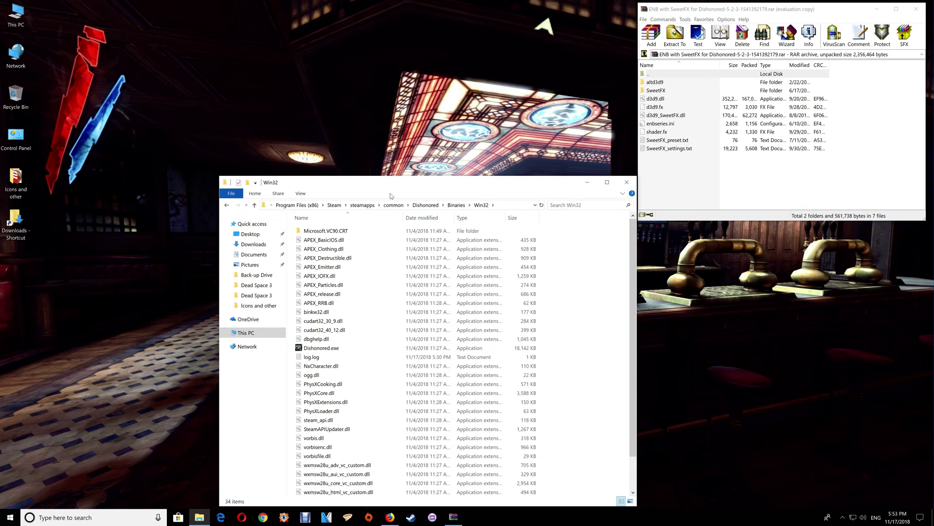
Step: Move all archive files (d3d9.dll, d3d9.fx, enbseries.ini, shader.fx, SweetFX folder) into Win32, then close WinRAR
drag(392, 183, 365, 37)
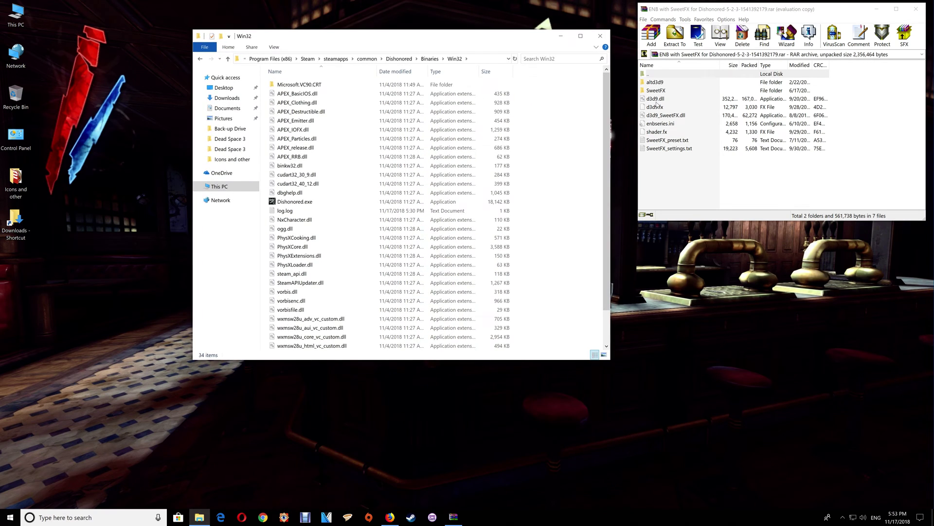
drag(680, 166, 552, 163)
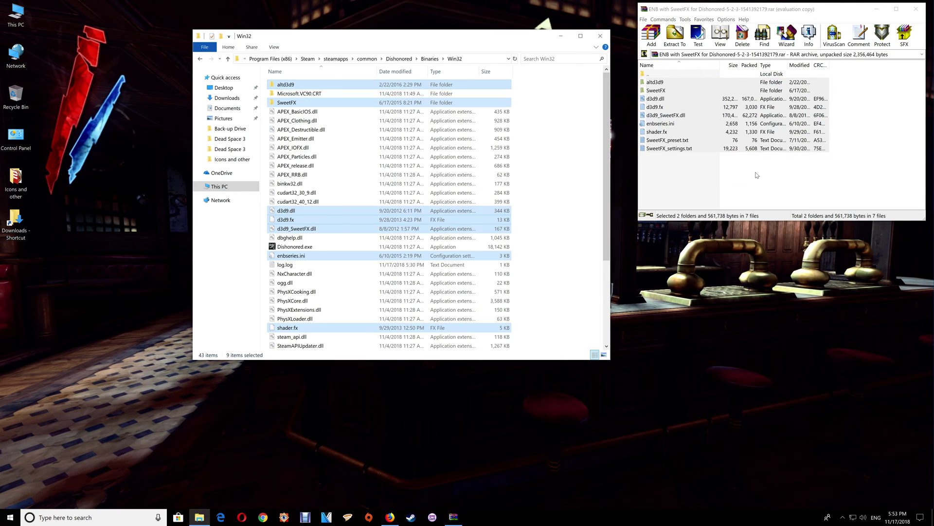
click(916, 10)
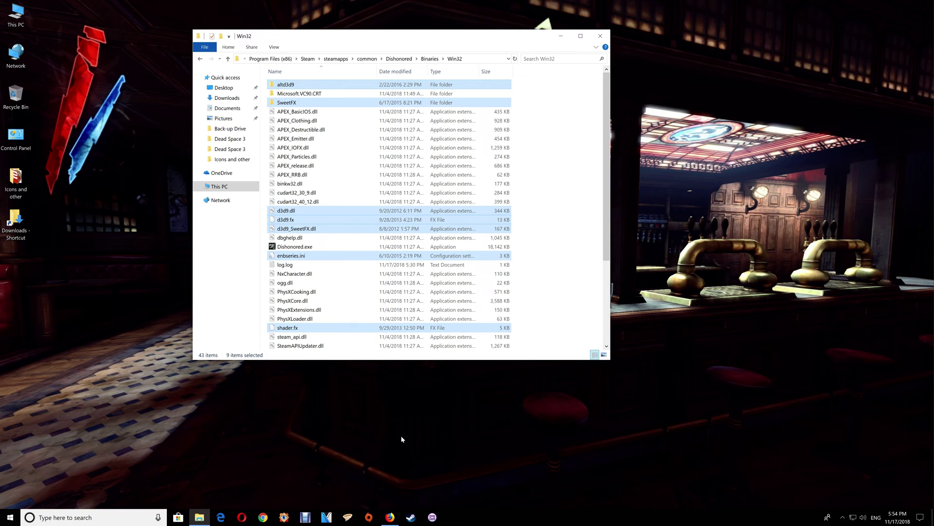
click(390, 517)
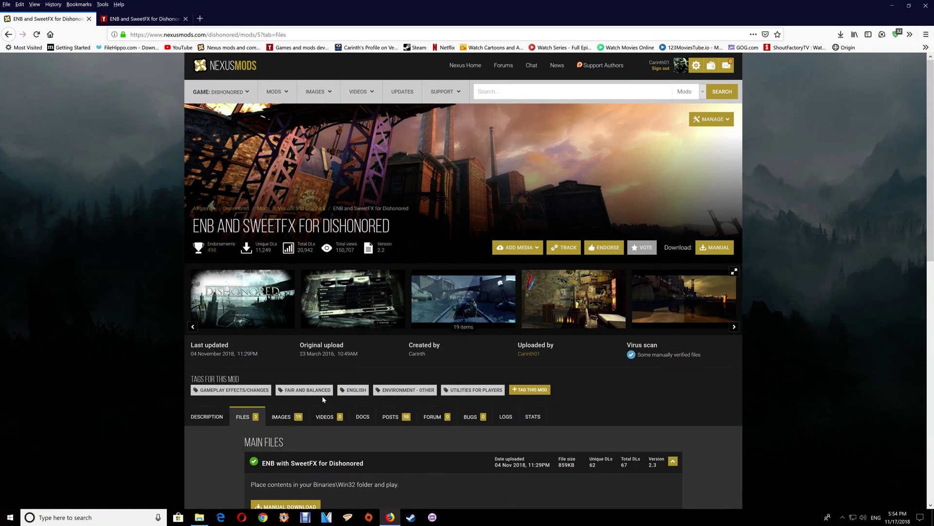
Step: Show the mod's description and enlarge gallery screenshot 2 of the graphics options menu
click(205, 421)
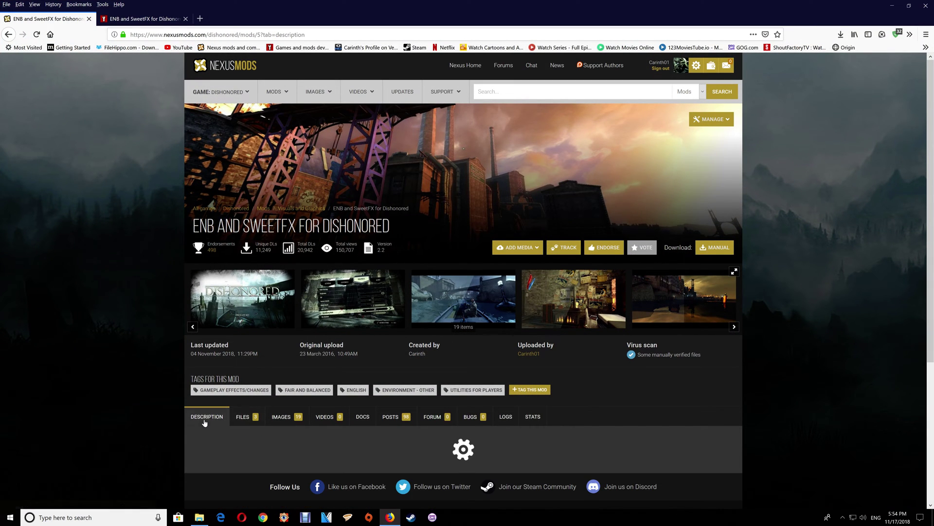
click(380, 286)
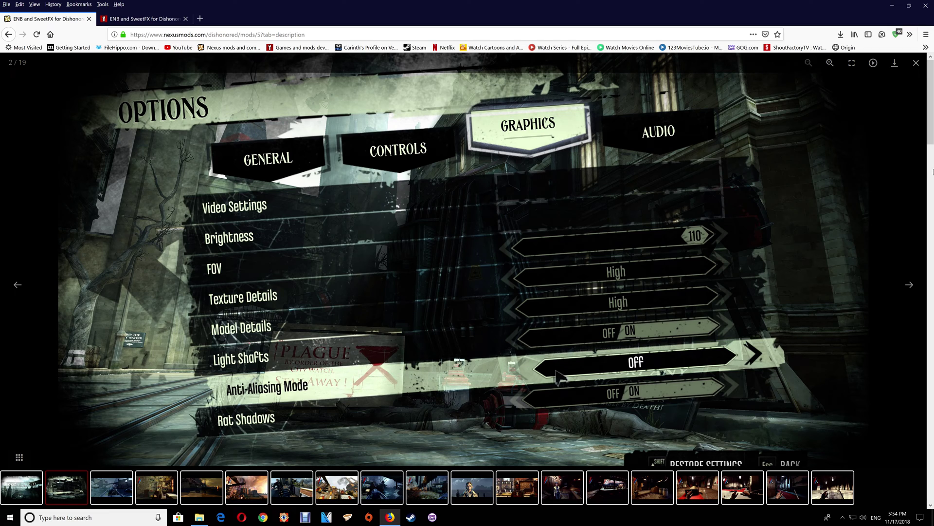
Step: Close the enlarged screenshot and minimize Firefox to get back to the Win32 folder
click(916, 63)
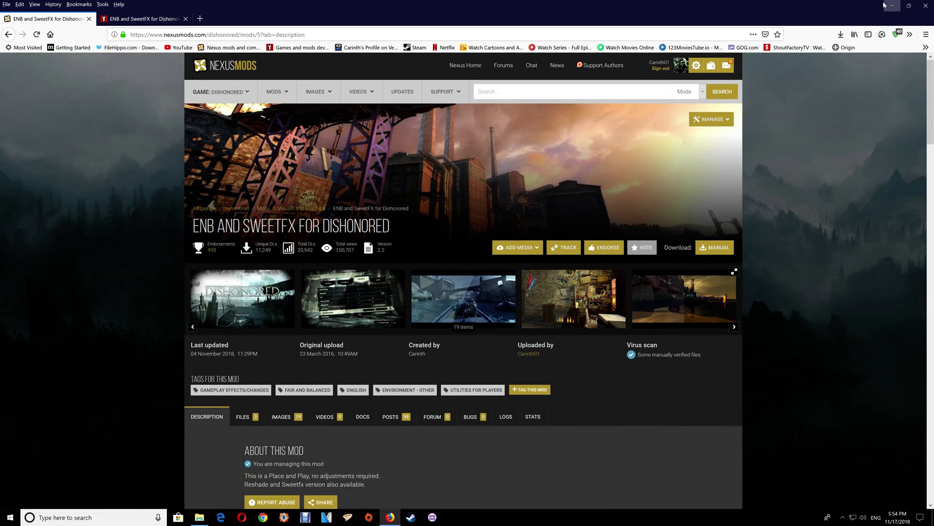
click(891, 7)
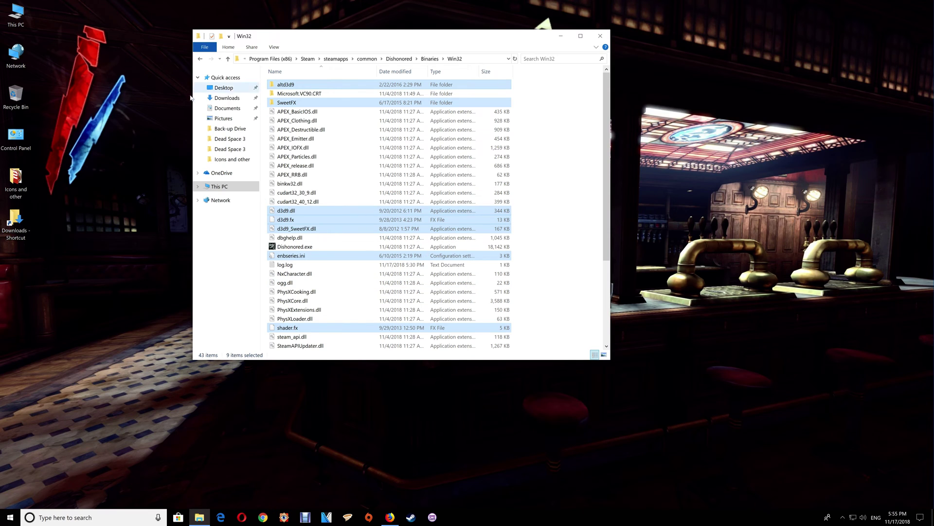
Step: Copy the d3d9.dll from the altd3d9\blackmesa folder
click(291, 86)
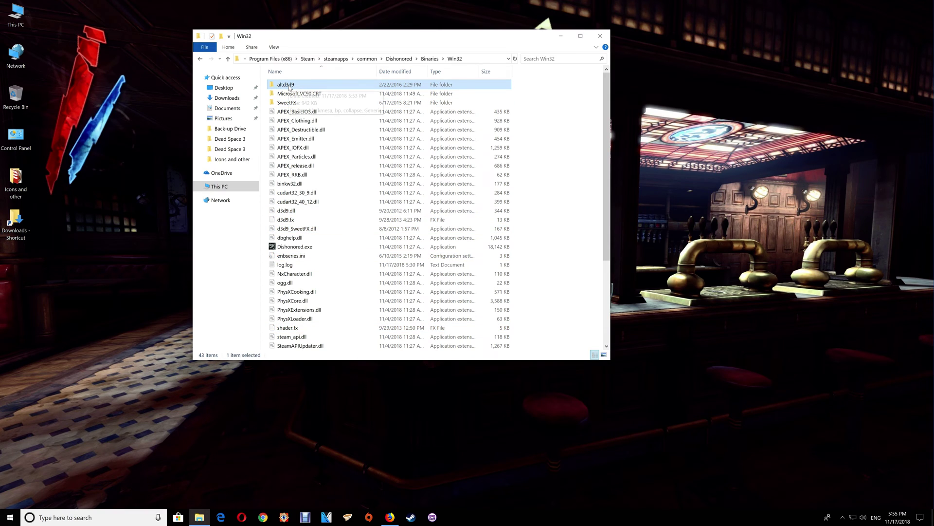
double_click(300, 87)
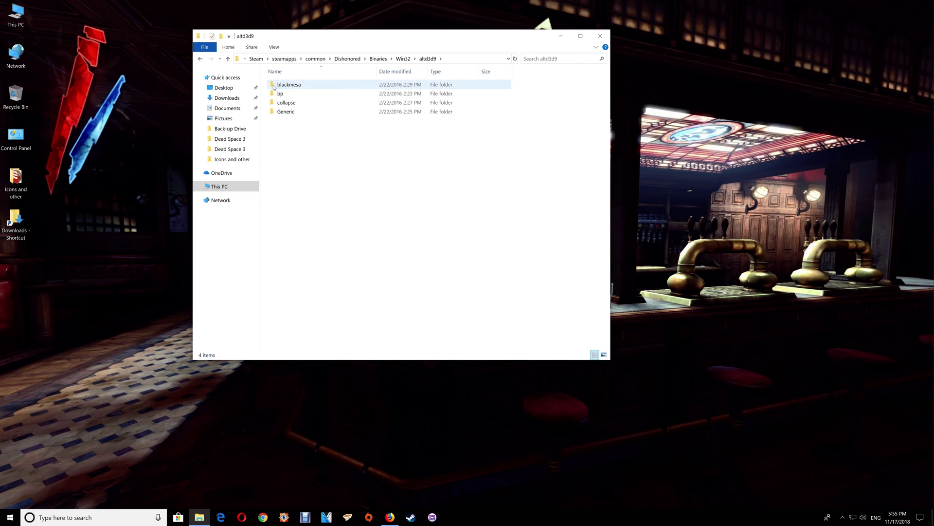
double_click(298, 87)
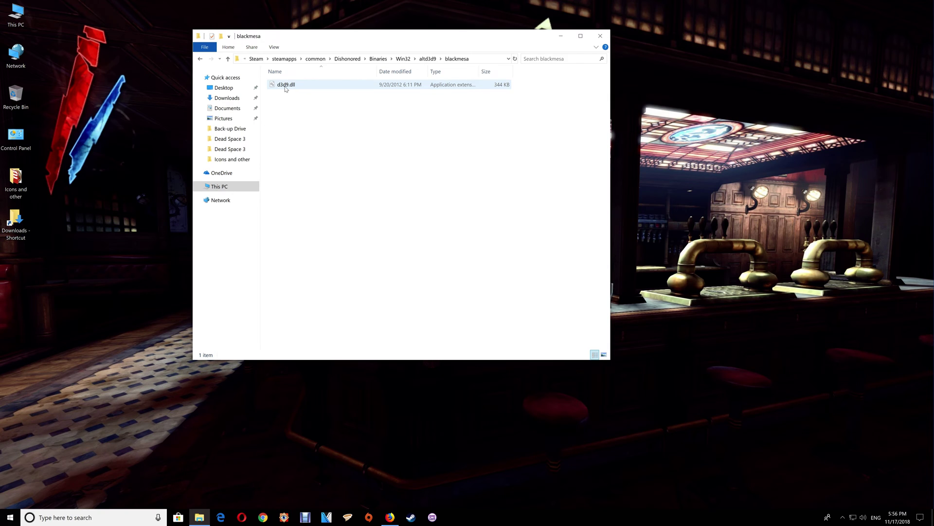
click(286, 88)
right_click(285, 89)
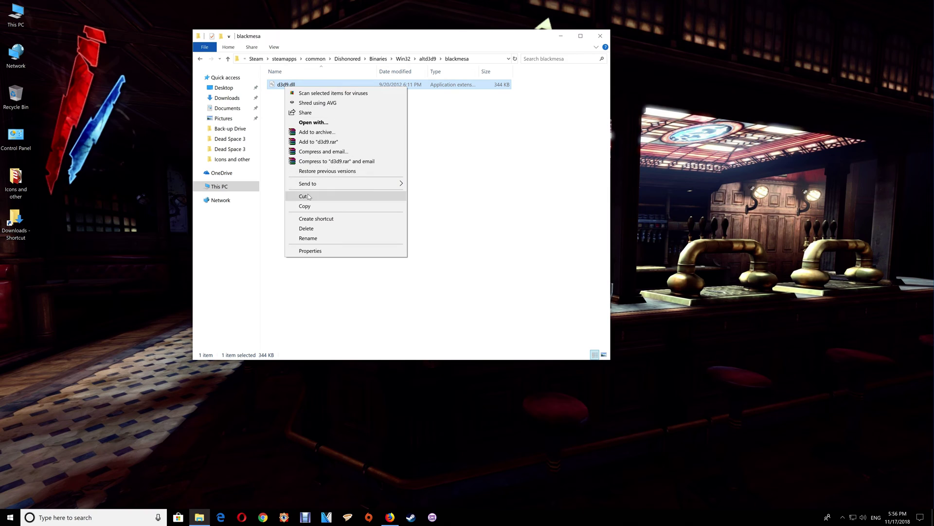
click(303, 209)
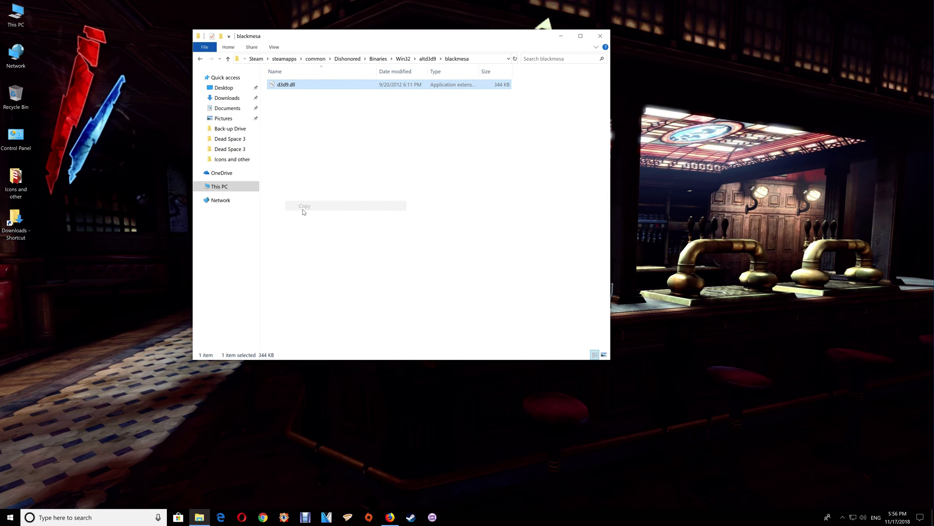
Step: Paste it into Win32, replacing the existing d3d9.dll
click(202, 59)
click(202, 60)
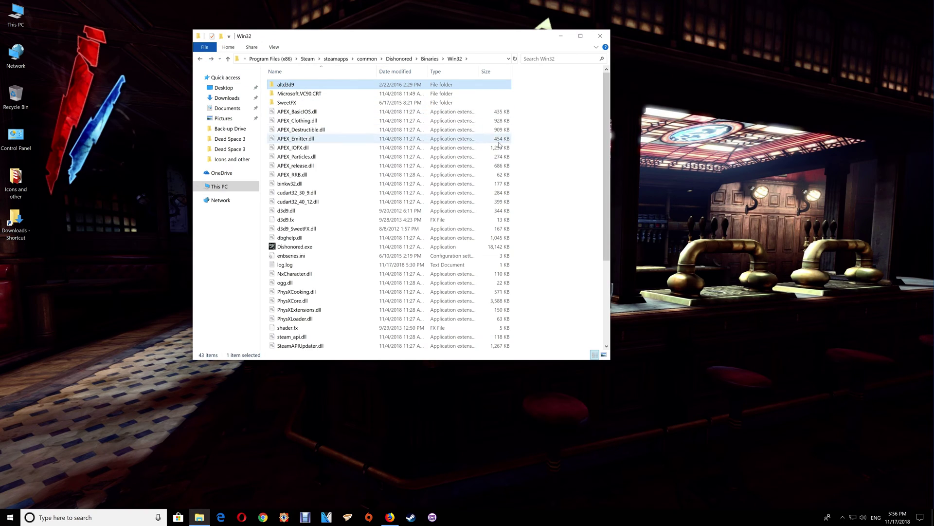
right_click(530, 140)
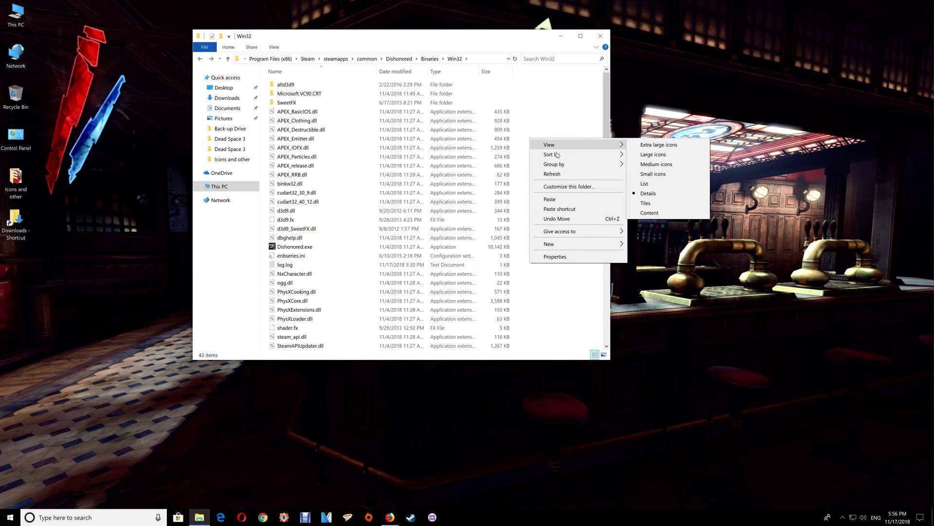
click(550, 199)
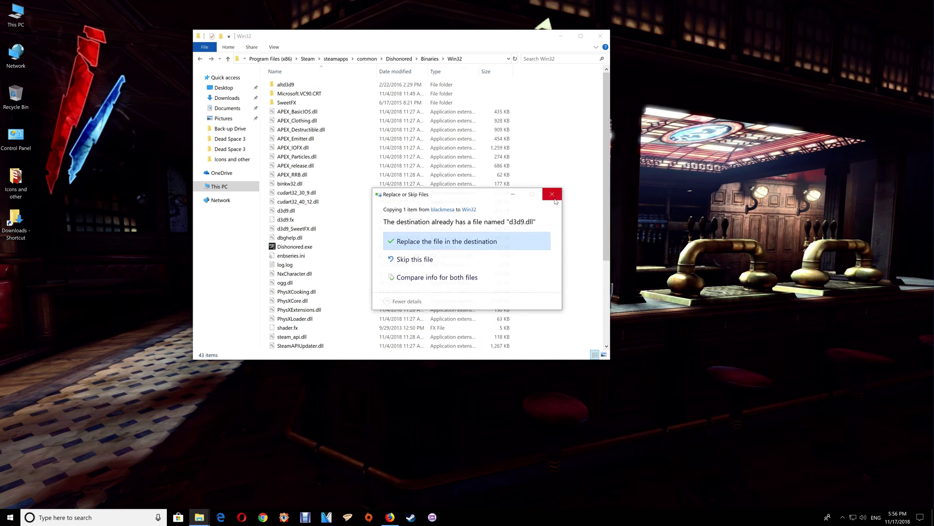
click(463, 240)
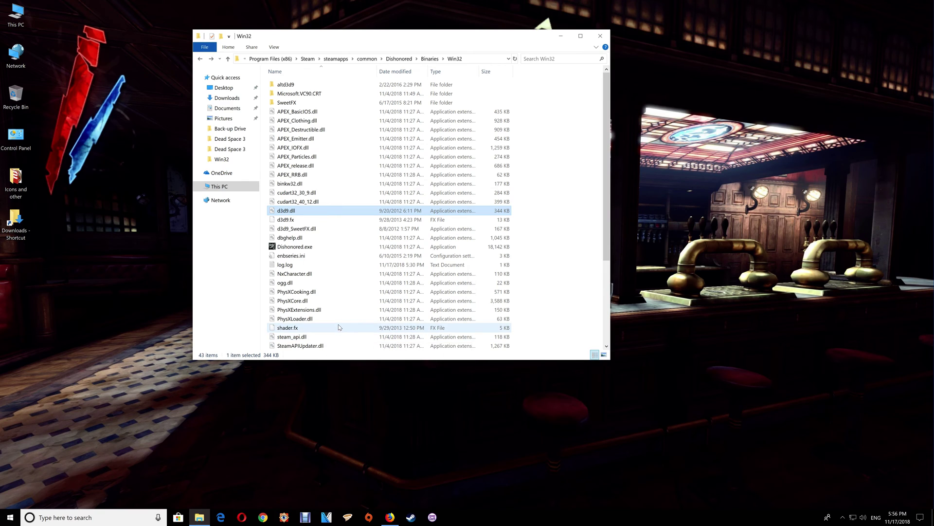
Step: Scroll the Win32 folder to see the 344 KB d3d9.dll and SweetFX preset and settings files
scroll(339, 325, down, 3)
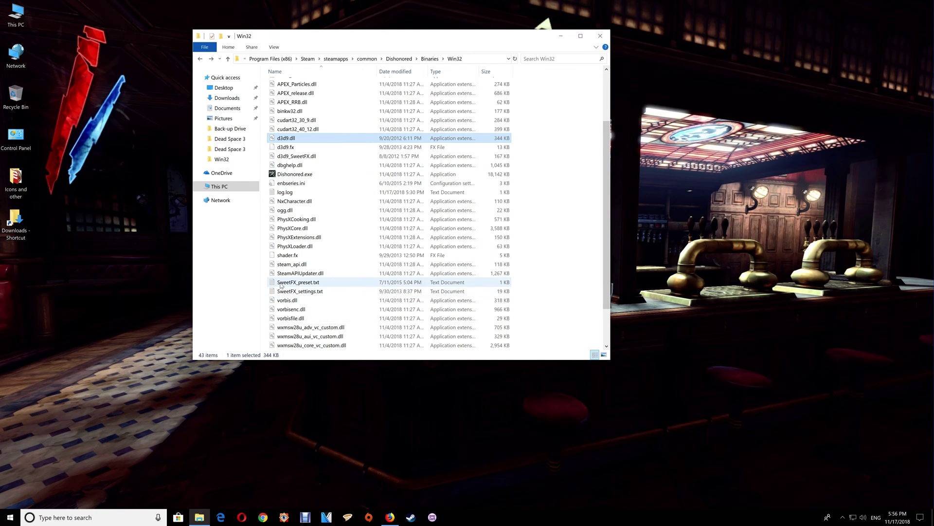
double_click(308, 283)
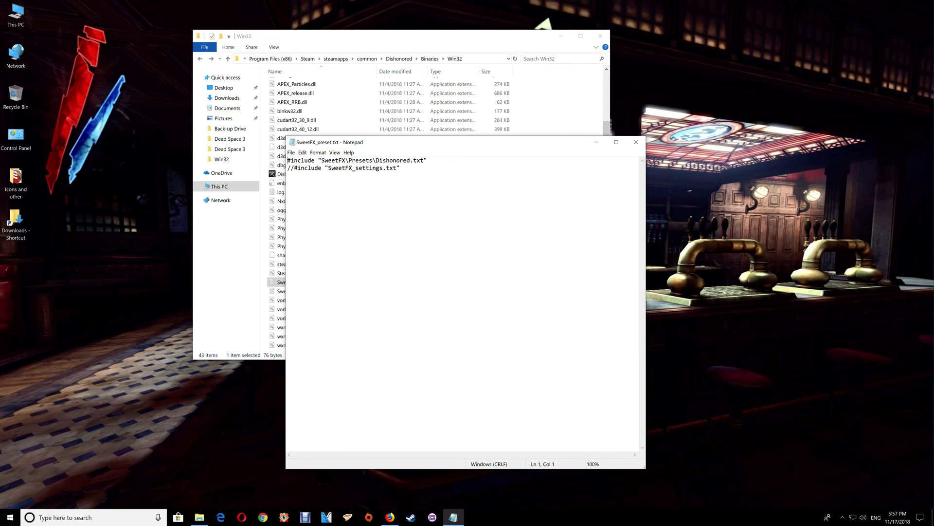
click(635, 142)
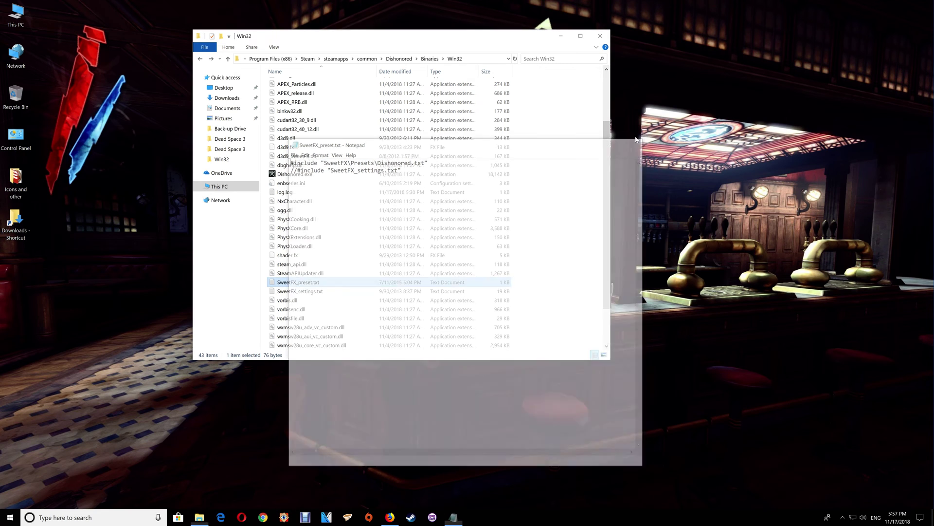
scroll(312, 146, up, 3)
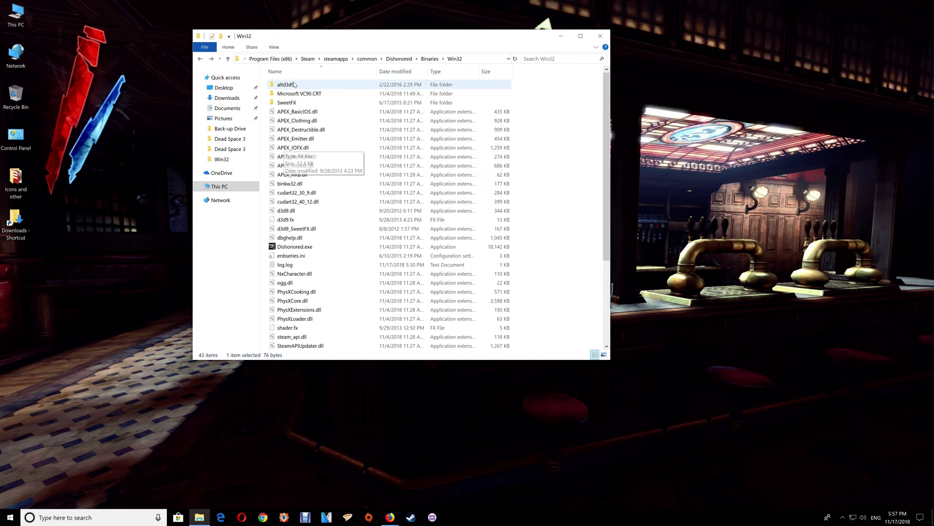
Step: Browse into SweetFX > Presets and open Dishonored.txt in Notepad
double_click(287, 102)
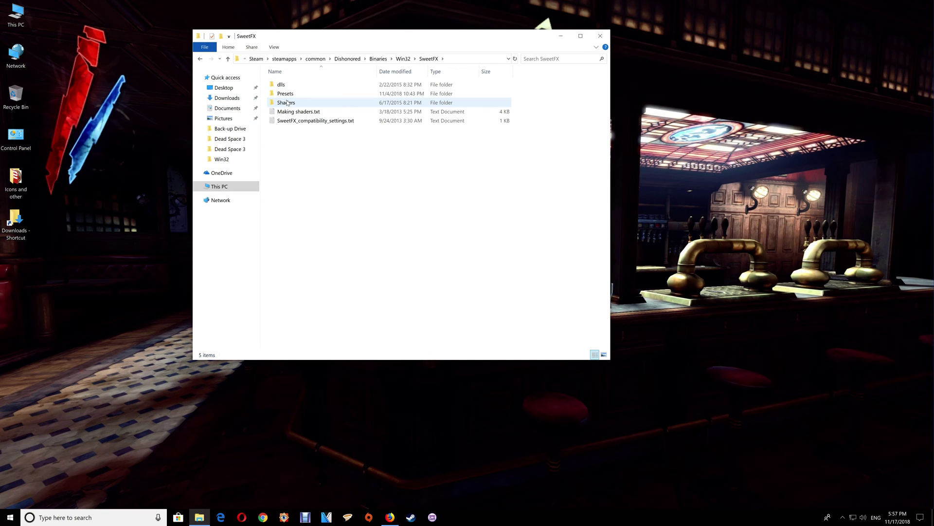
double_click(304, 93)
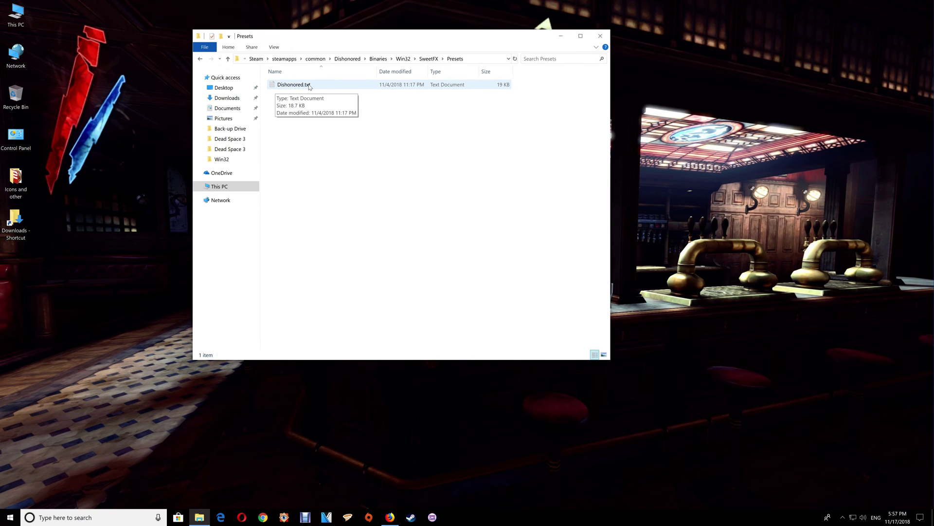
double_click(294, 85)
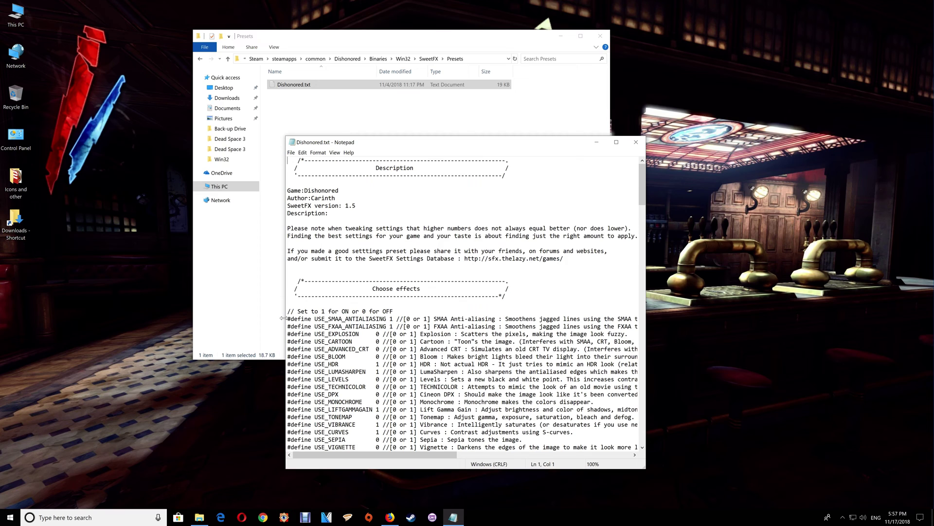
Step: Close Notepad after reviewing the Dishonored preset's effect toggles
click(639, 140)
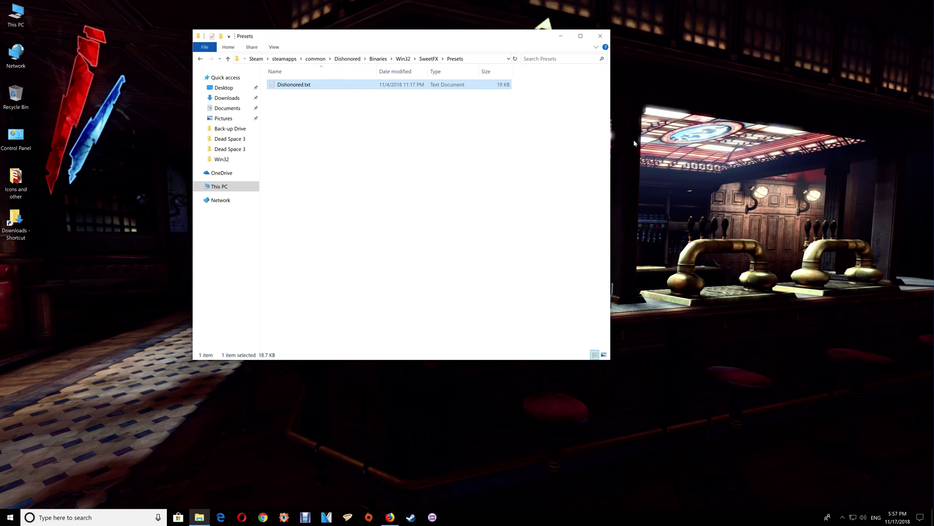
Step: Go back up to the Win32 folder and review the proxy and memory settings in enbseries.ini
click(197, 59)
click(198, 60)
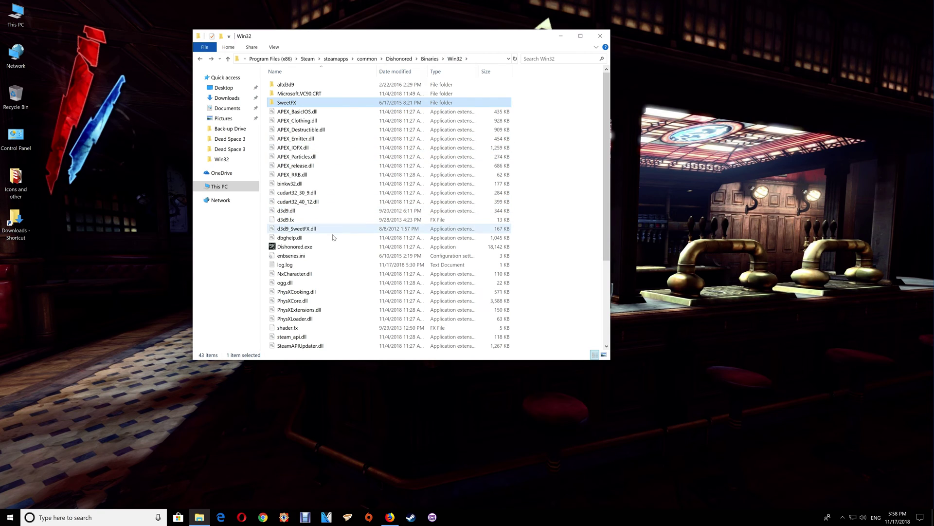
double_click(295, 256)
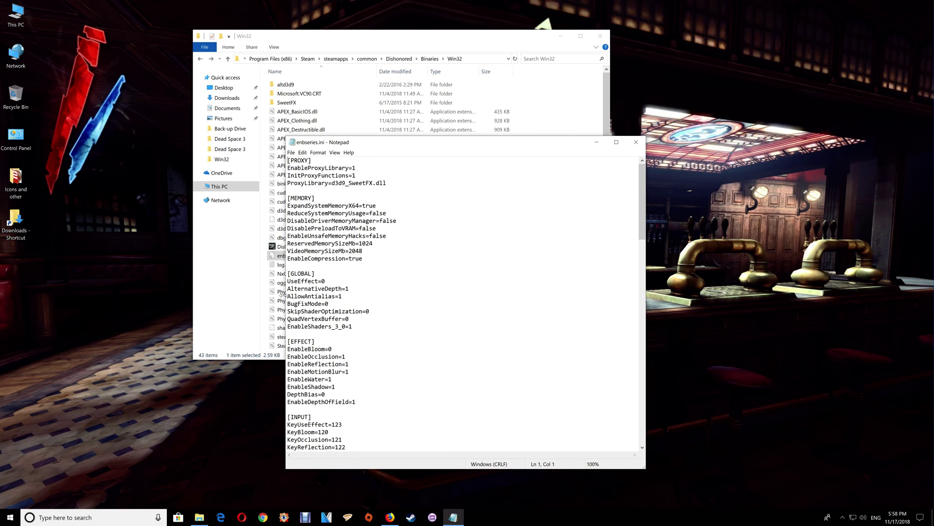
click(636, 142)
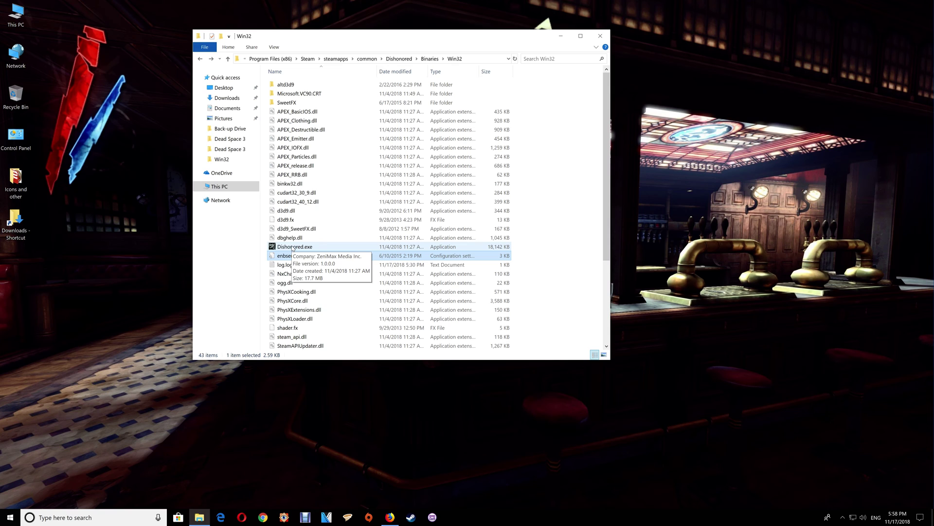
Step: Copy the file name 'Dishonored.exe' from its rename box, then show the hidden tray icons
click(293, 247)
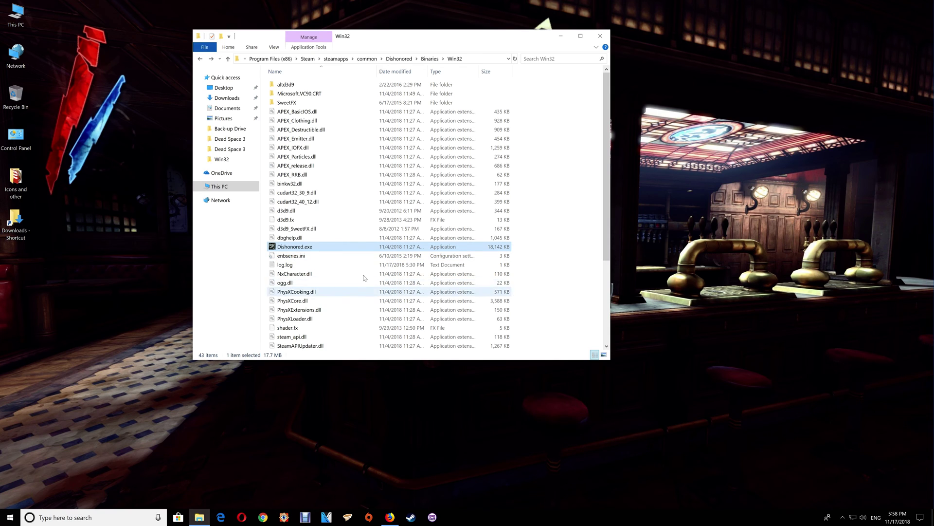
mouse_move(318, 249)
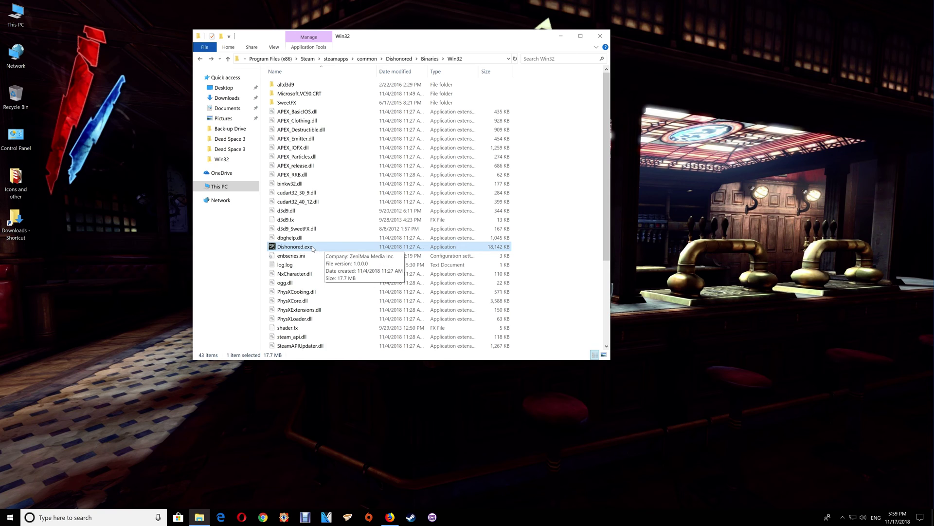
key(F2)
key(End)
drag(318, 249, 270, 249)
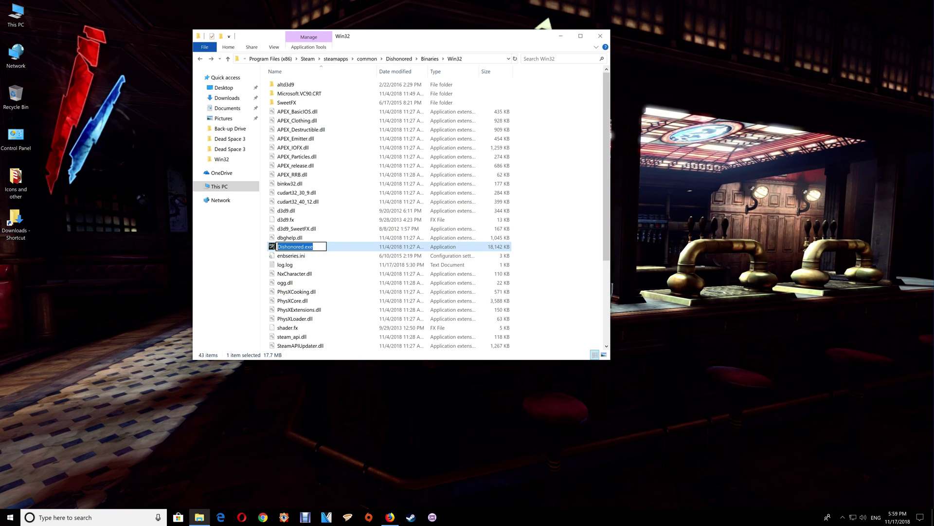
right_click(291, 247)
click(310, 271)
click(843, 517)
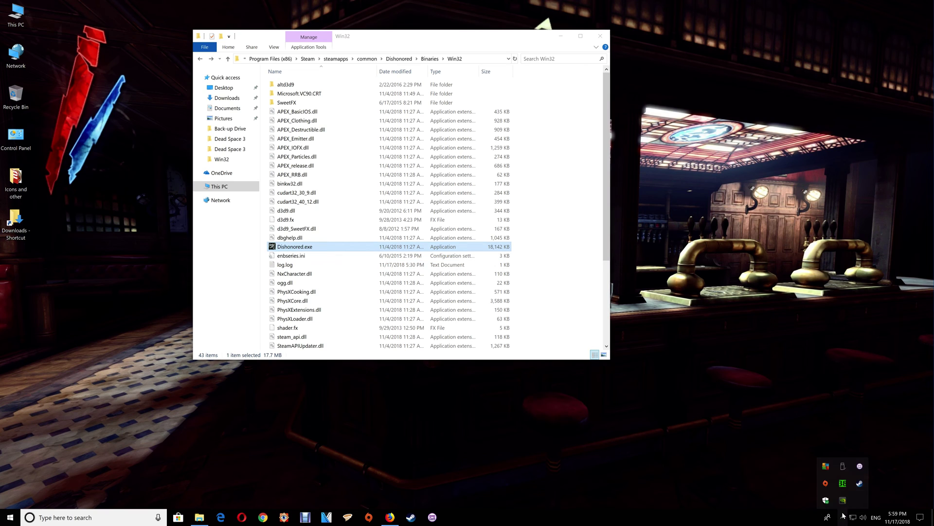
Step: Launch CleanMem's Settings Wizard from its tray icon and advance to the Only List step
right_click(843, 483)
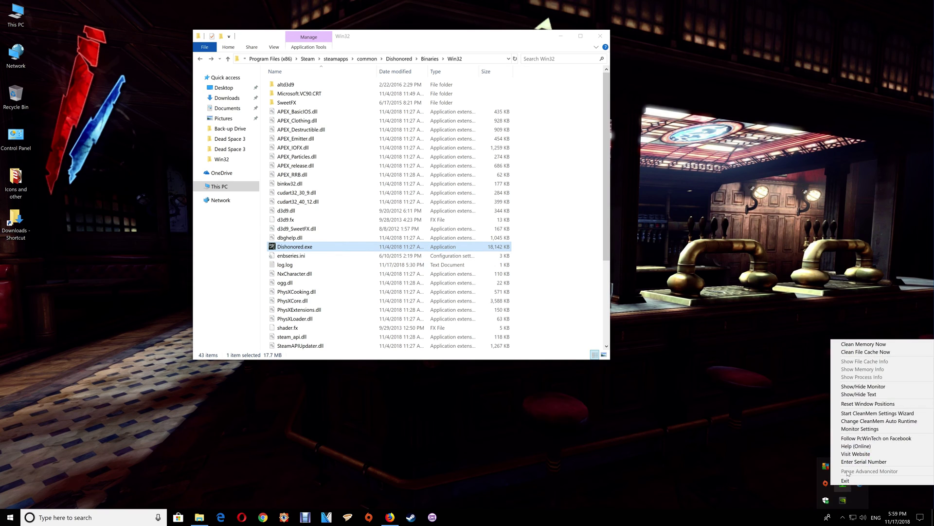
click(870, 414)
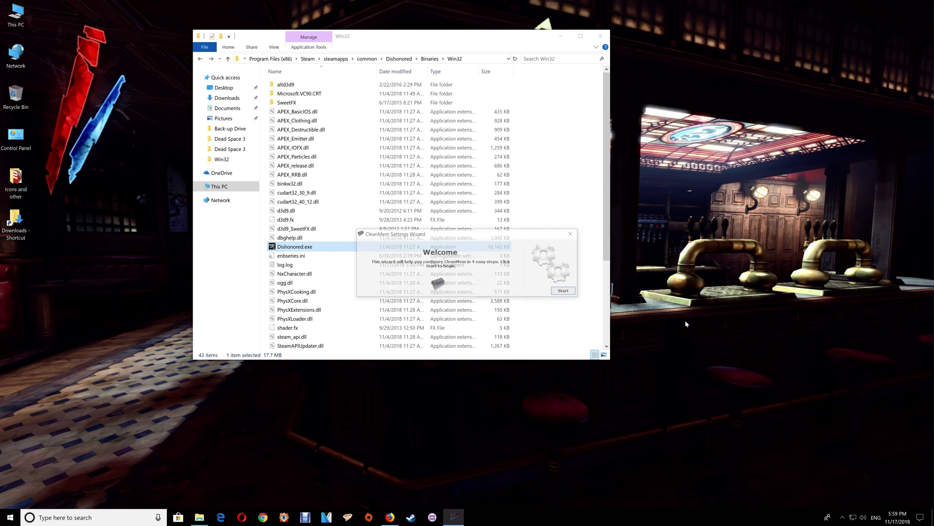
click(565, 292)
click(565, 292)
click(565, 291)
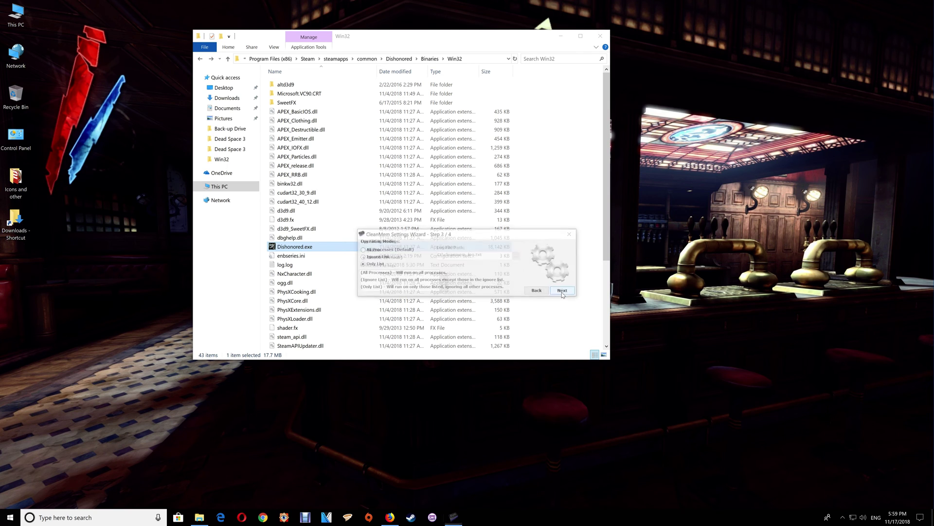
click(564, 291)
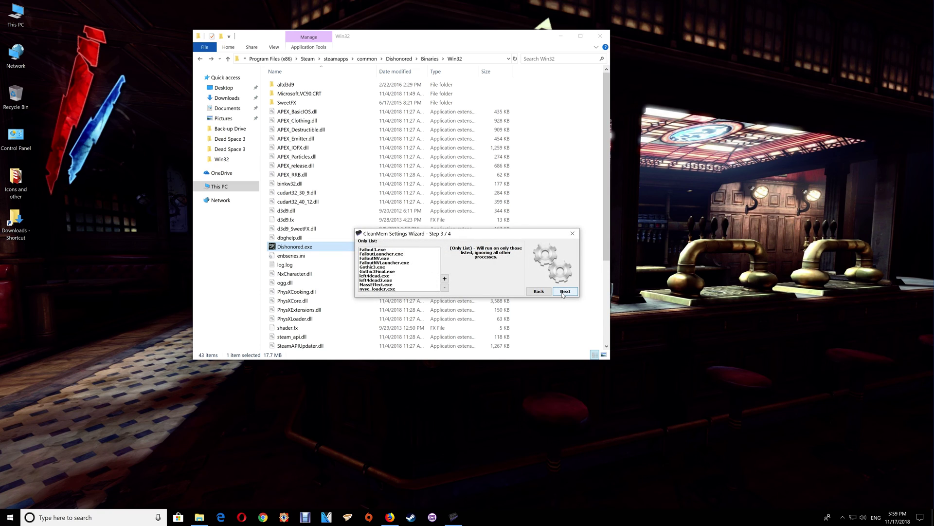
Step: Paste Dishonored.exe in as a new Only List process and finish the wizard
click(444, 278)
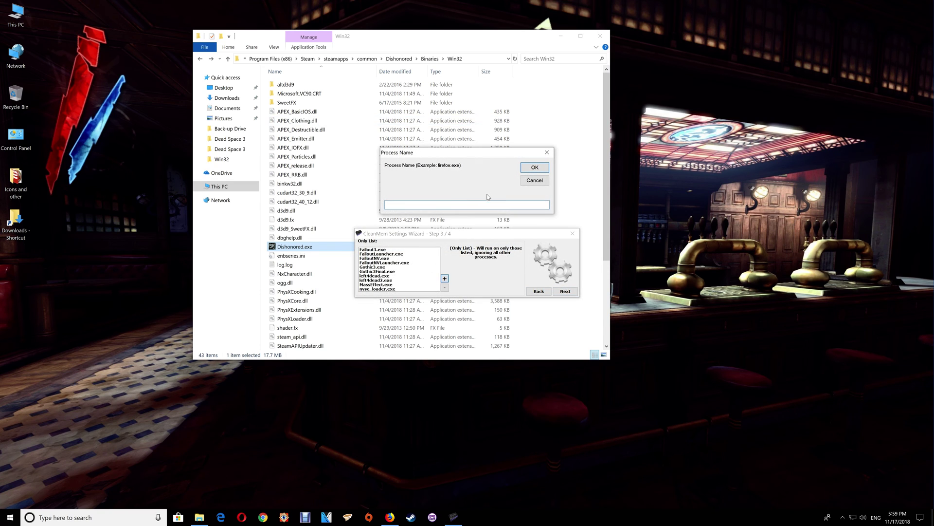
right_click(462, 204)
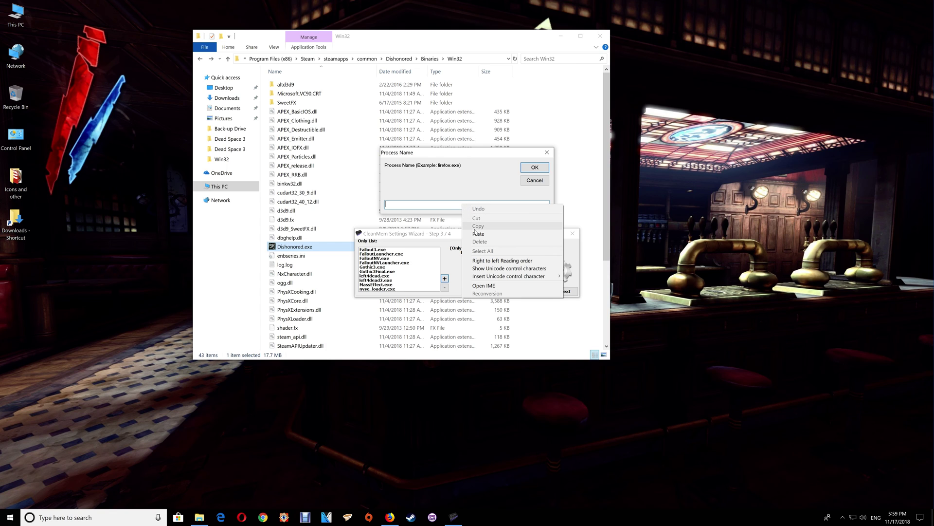
click(475, 233)
click(535, 168)
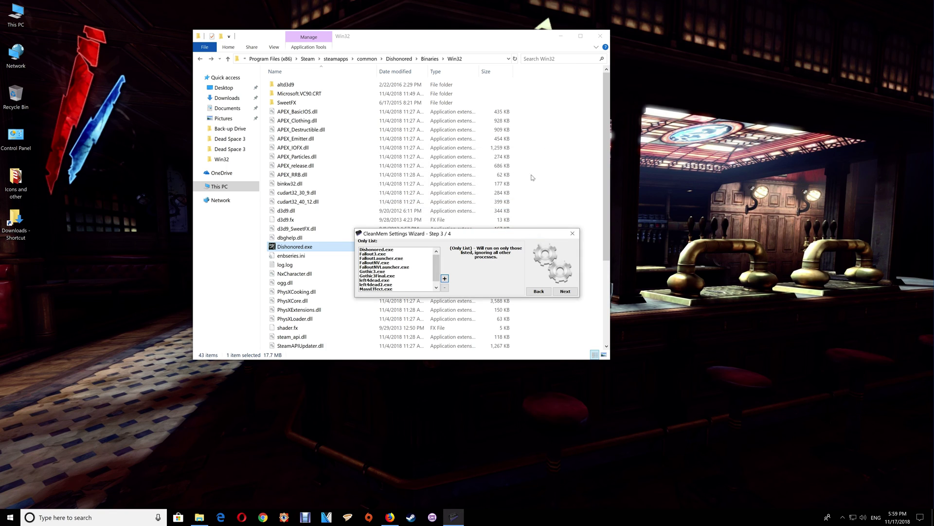
click(562, 292)
click(562, 292)
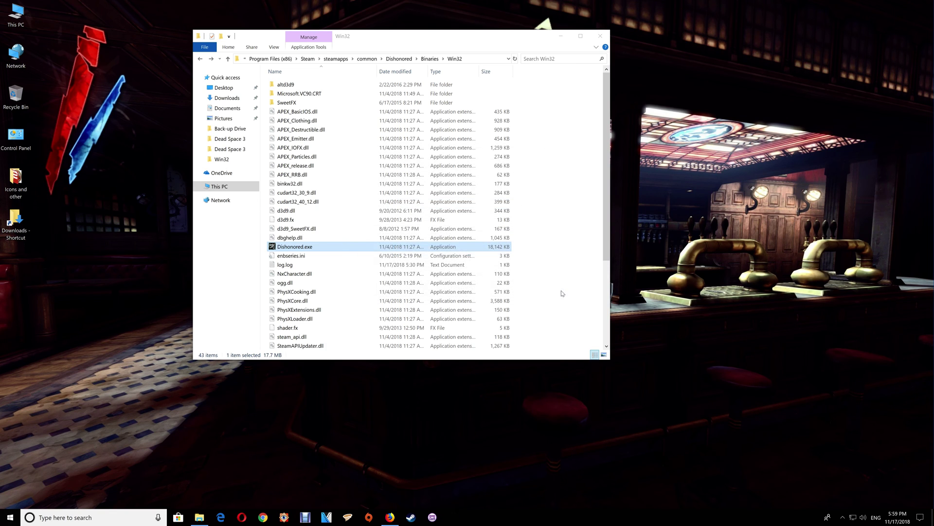